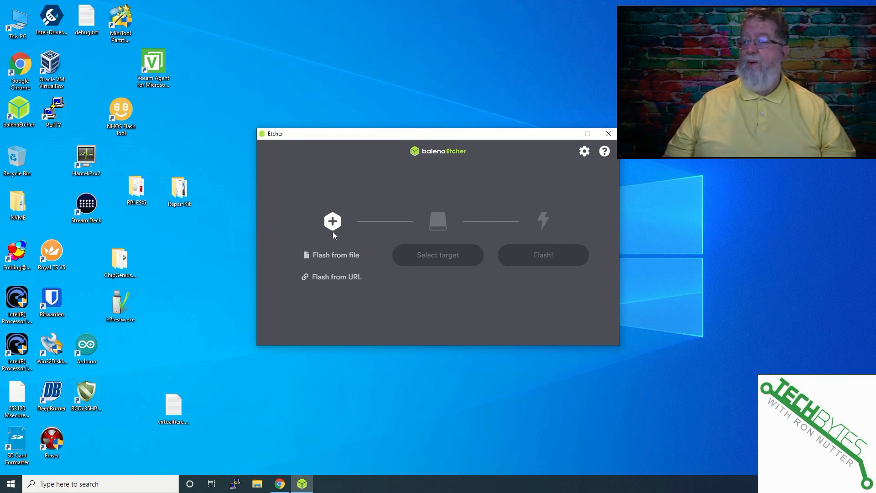
Flash 2021-01-11-raspios-buster-armhf-lite.zip from Downloads onto the generic USB storage device.
click(327, 257)
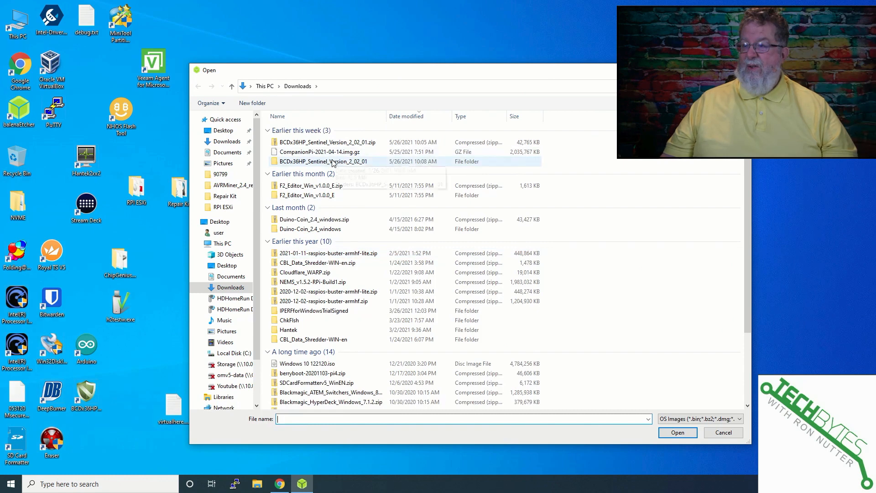
double_click(332, 254)
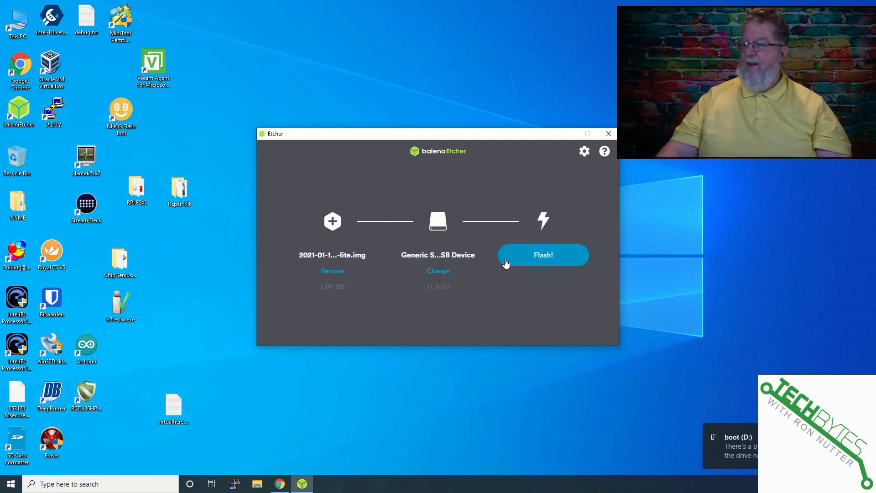
click(523, 258)
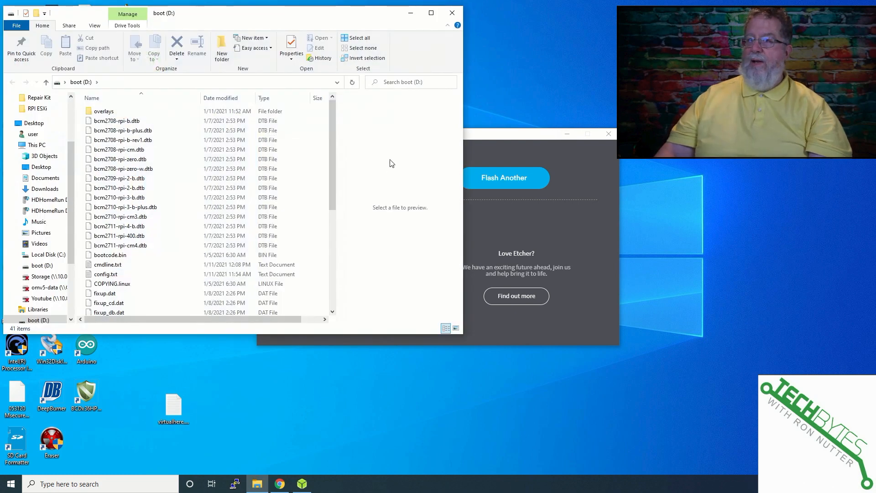
Create an empty text document in the root of the boot (D:) drive and rename it ssh without an extension.
right_click(177, 276)
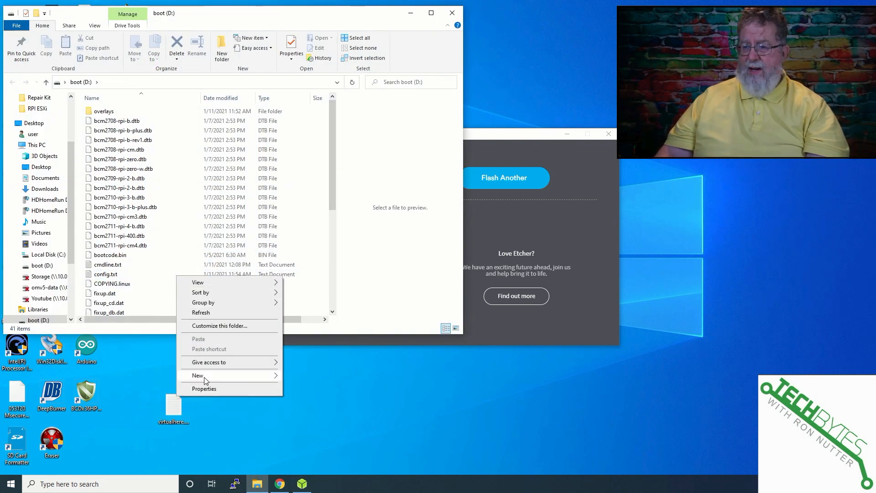
mouse_move(206, 381)
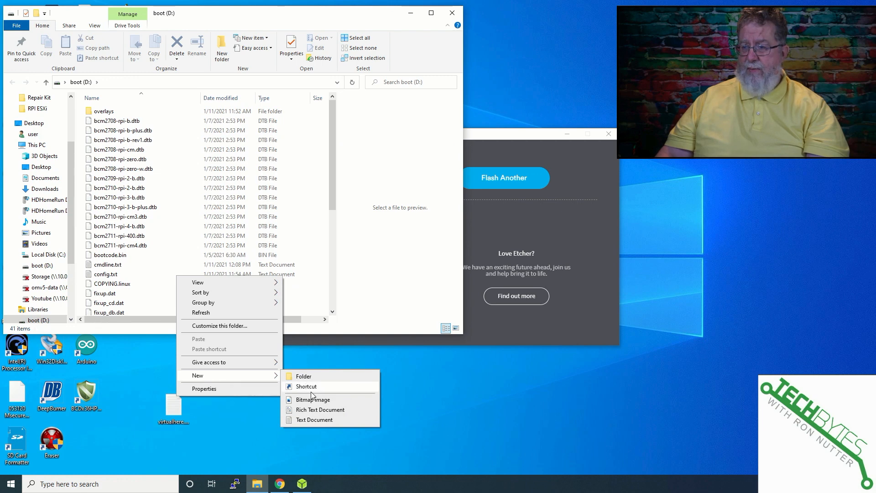
click(313, 419)
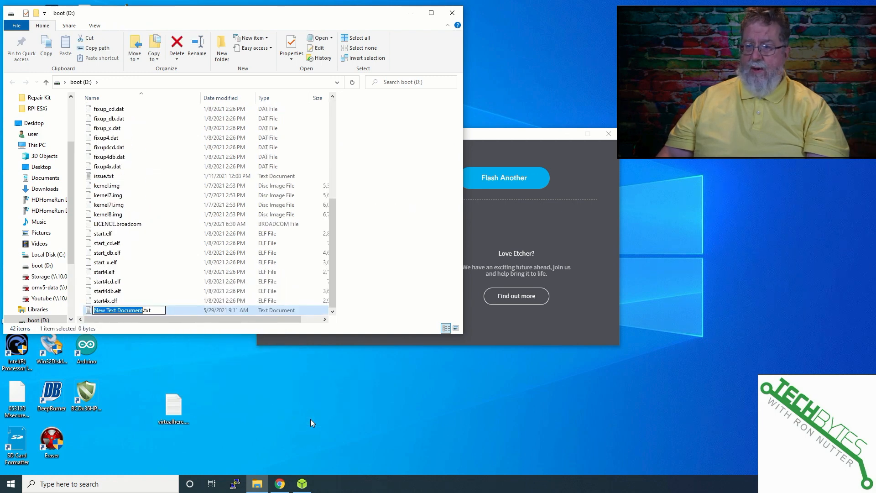
text(ssh)
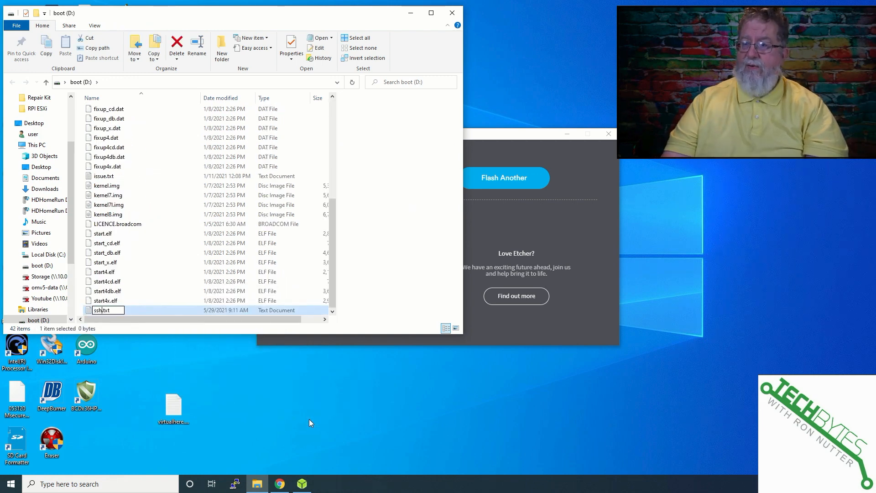
key(shift+Right)
key(shift+Right)
key(shift+Right)
key(shift+Right)
key(Delete)
key(Return)
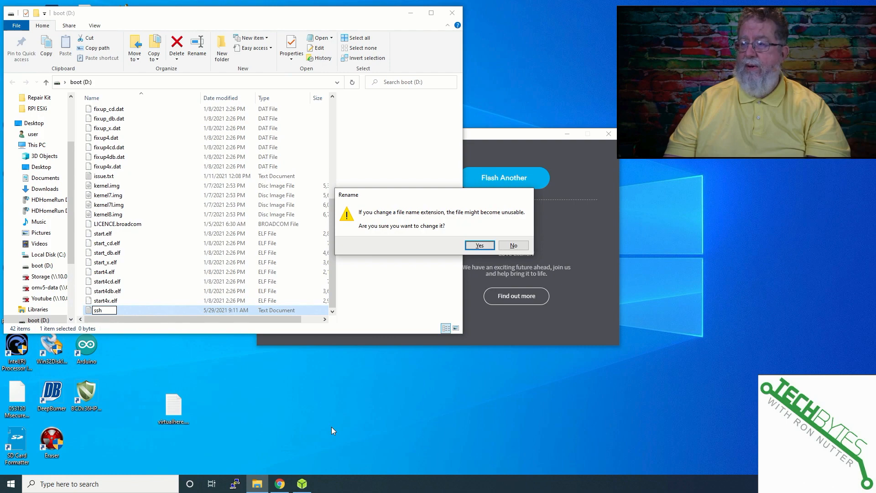
key(Return)
Eject the boot drive from the computer.
scroll(41, 274, down, 2)
right_click(42, 276)
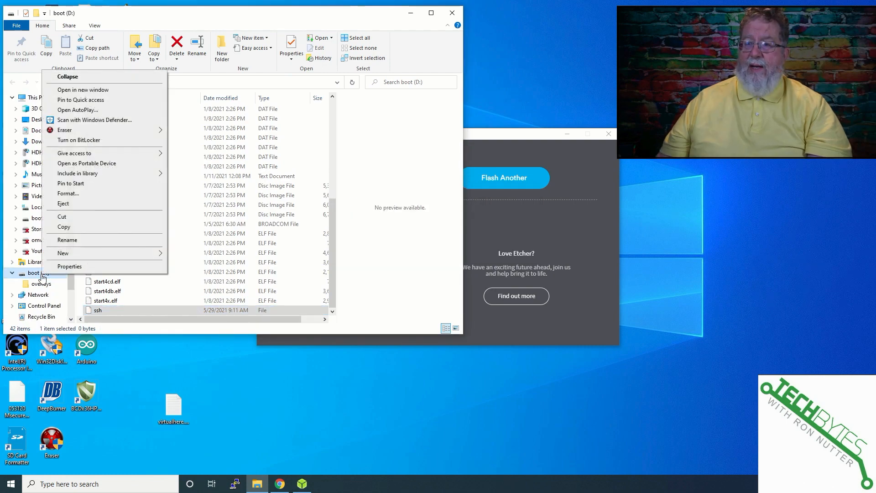
click(63, 204)
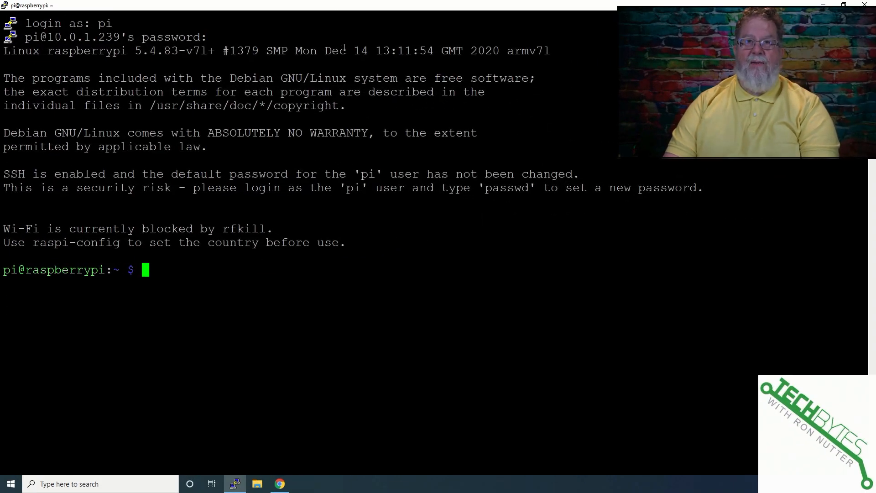
Refresh the Raspberry Pi's package lists with sudo apt-get update.
text(sudo )
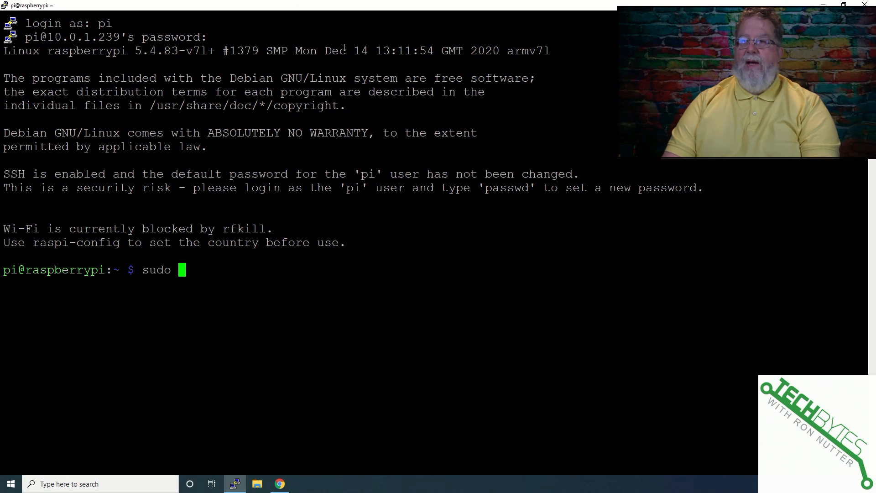
text(apt-get)
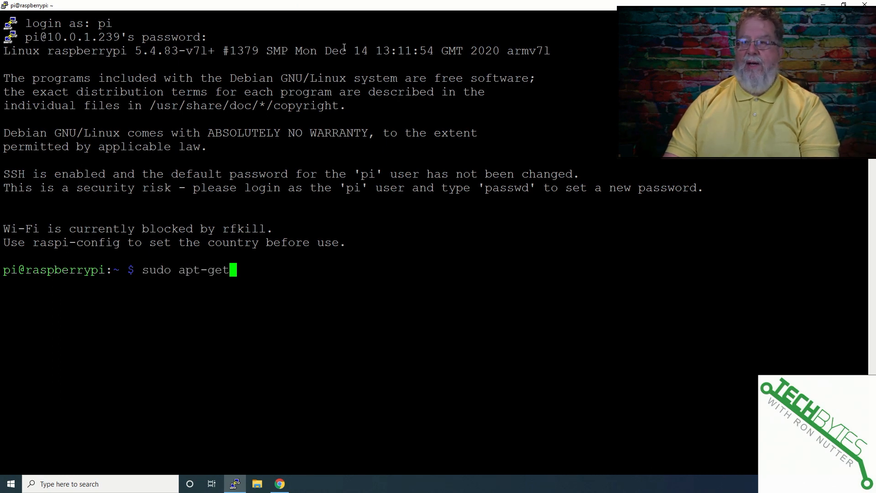
text( update)
key(Return)
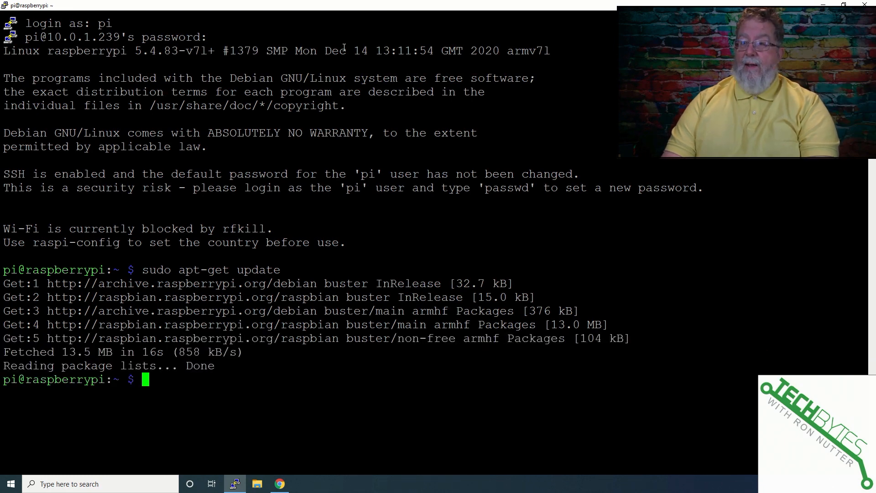
Upgrade all installed packages without confirmation prompts using sudo apt-get upgrade -y.
text(sudo apt-get )
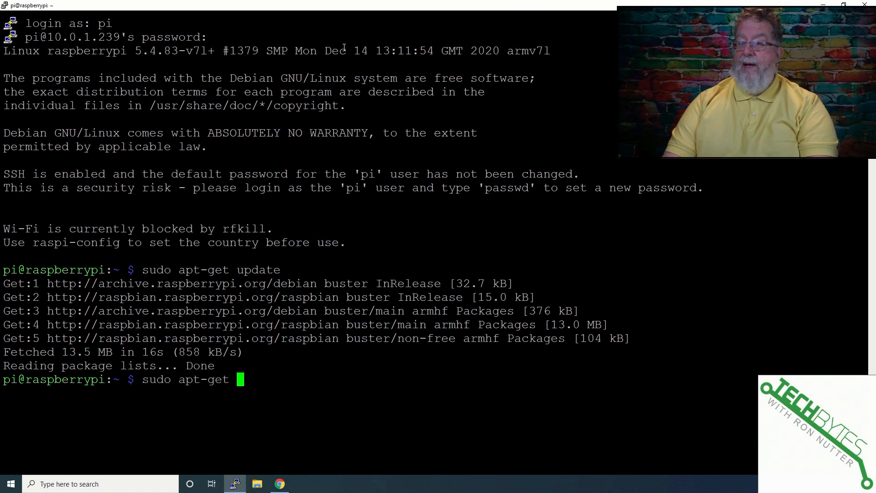
text(upgrade -)
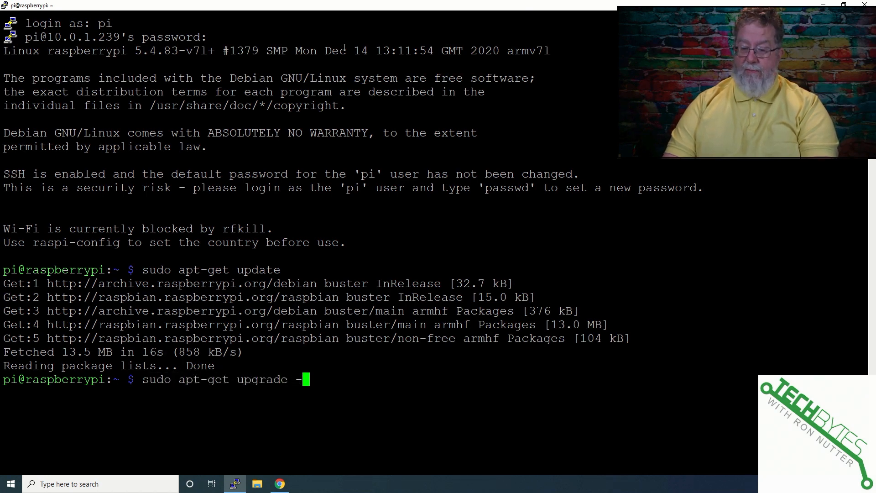
text(y)
key(Return)
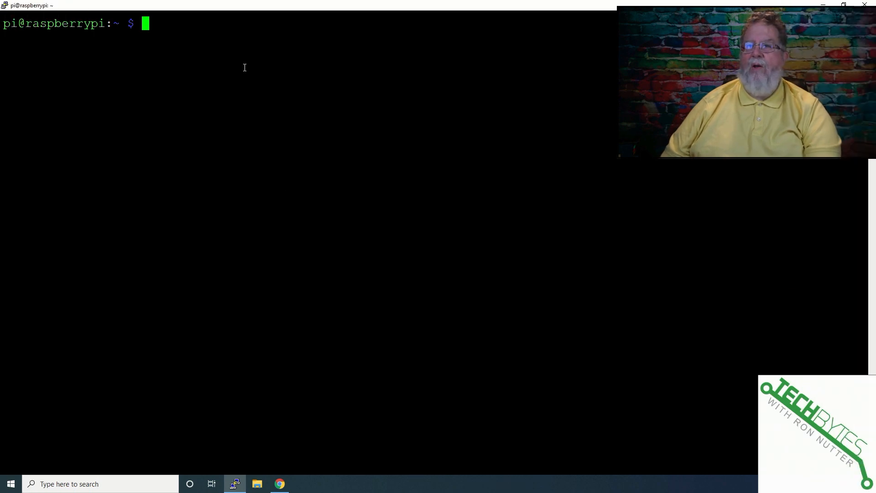
Install the Webmin prerequisites with the copied apt-get command, including perl, libnet-ssleay-perl, openssl, apt-show-versions and python, and accept the installation.
right_click(226, 42)
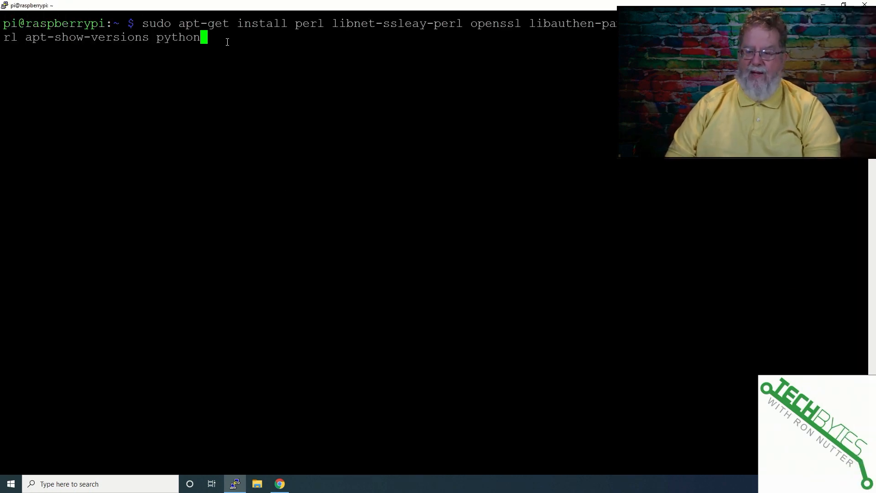
key(Return)
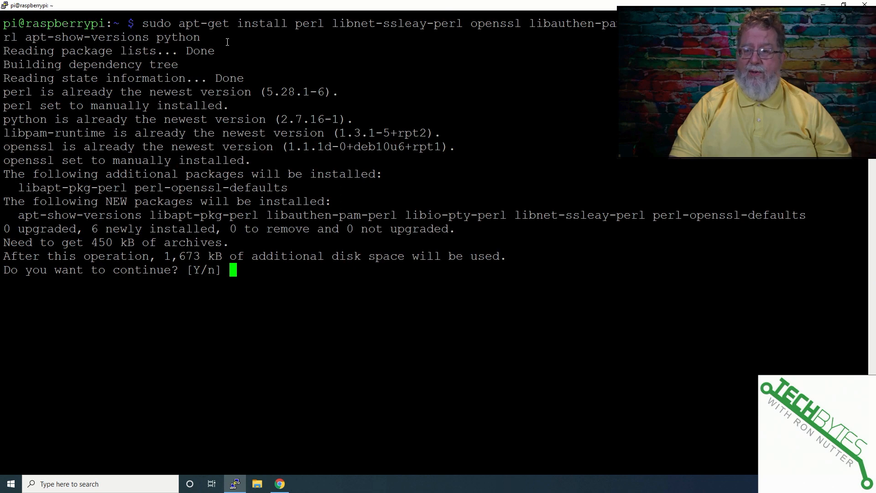
text(y)
key(Return)
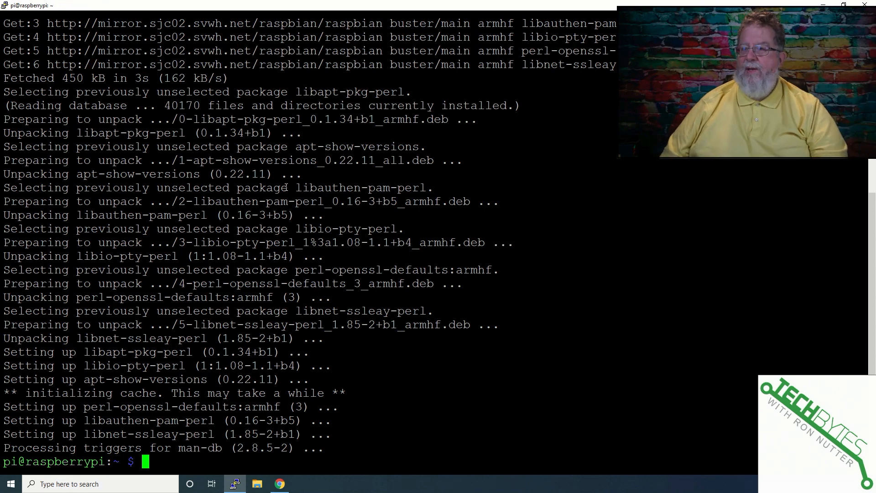
right_click(285, 188)
key(Return)
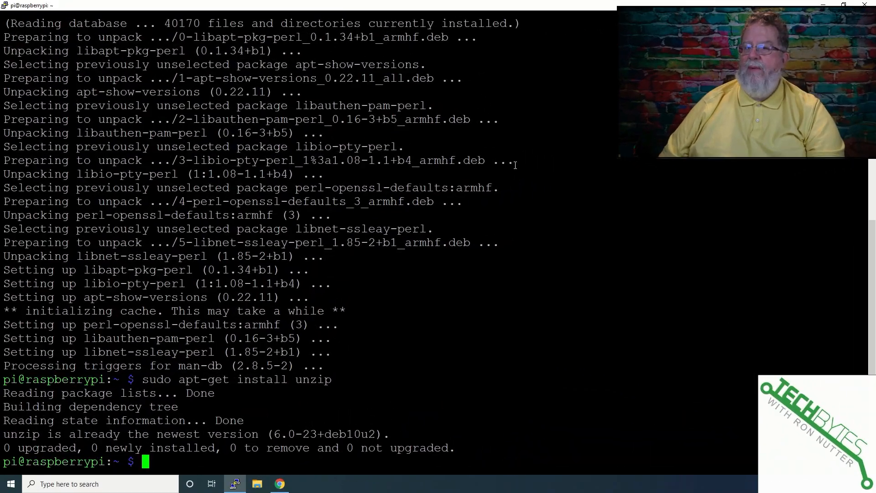
right_click(516, 165)
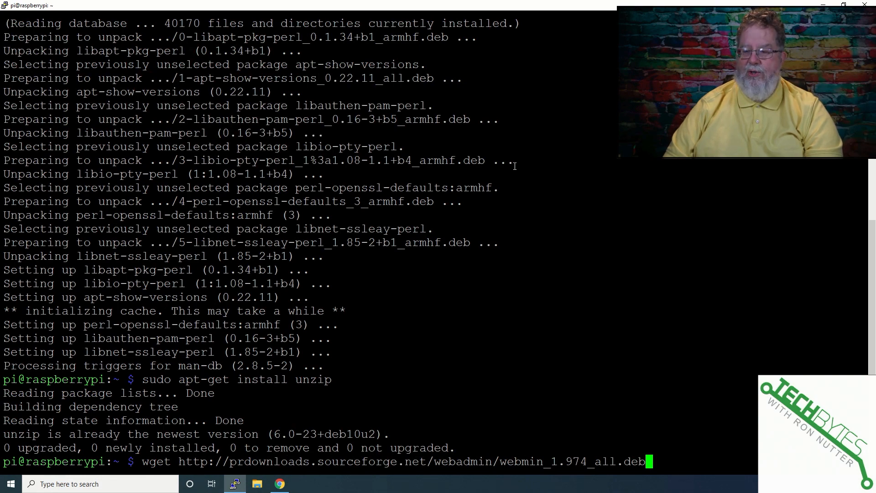
key(Return)
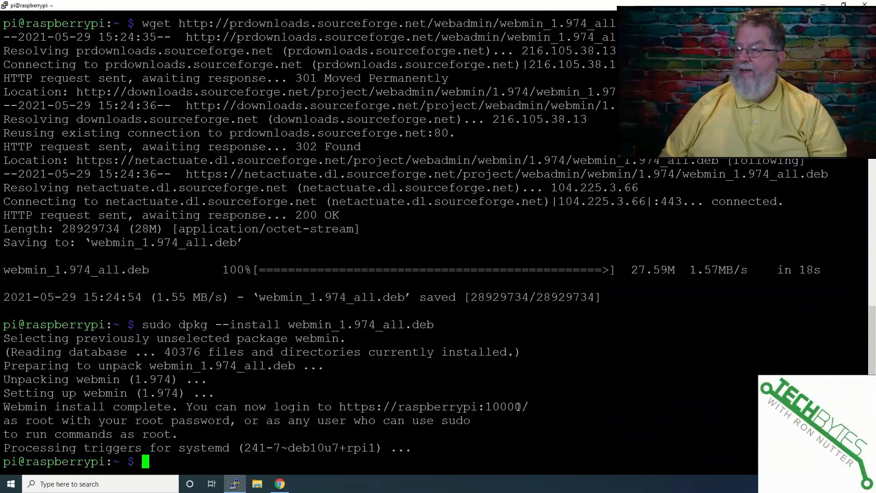
drag(528, 405, 344, 406)
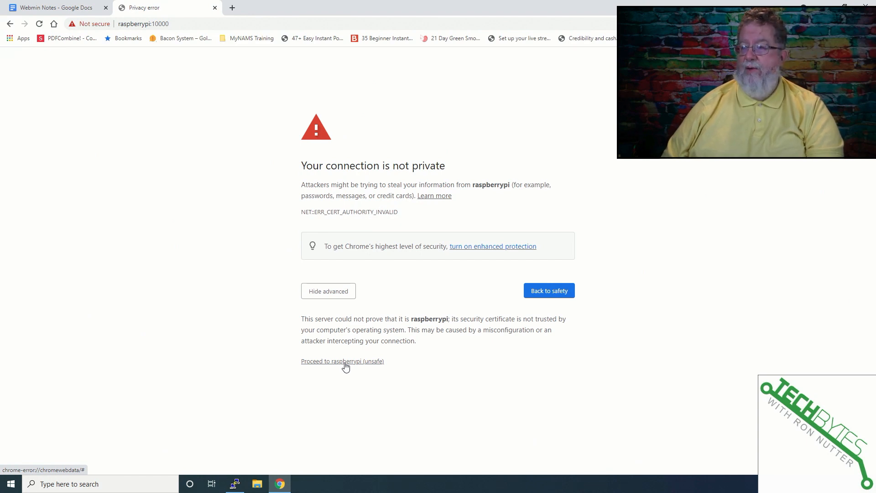
click(345, 362)
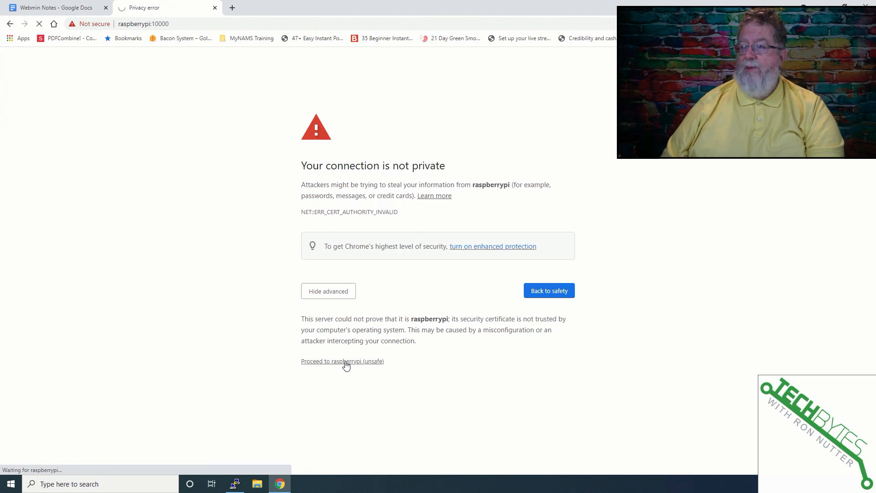
Sign in to Webmin as pi with the account password and Remember me enabled.
text(os)
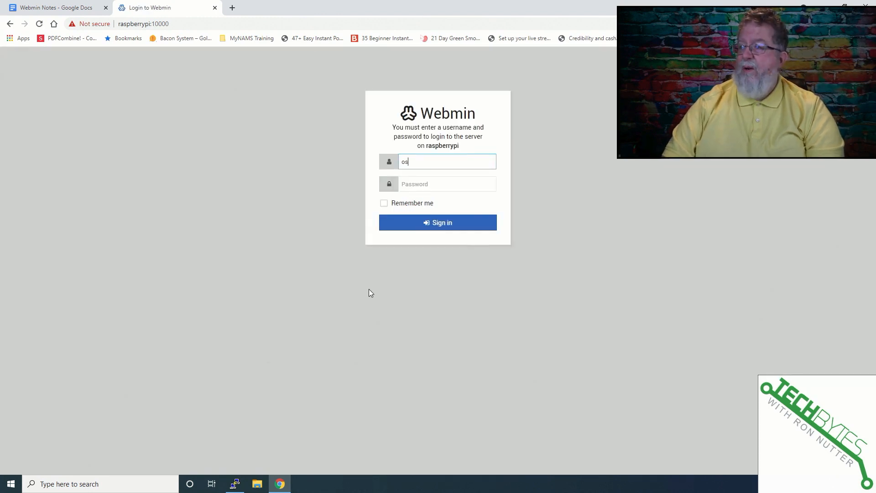
key(Tab)
key(shift+Tab)
text(pi)
key(Tab)
text(•••••••••)
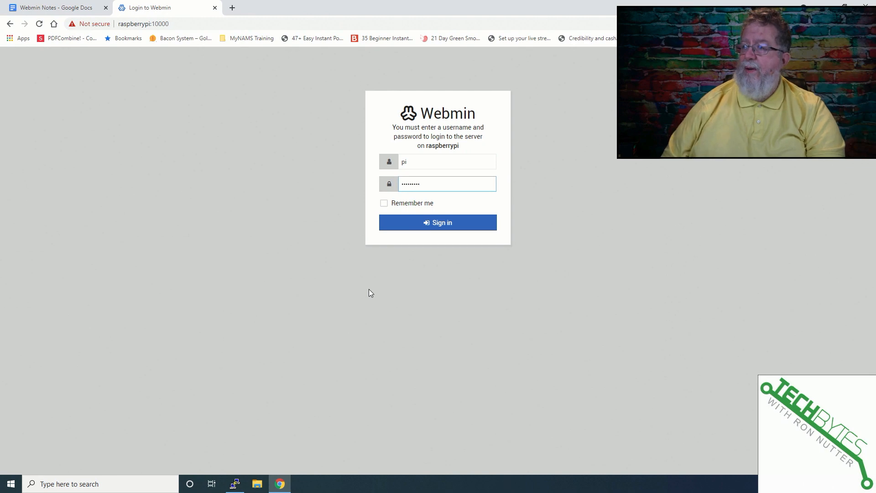
click(384, 203)
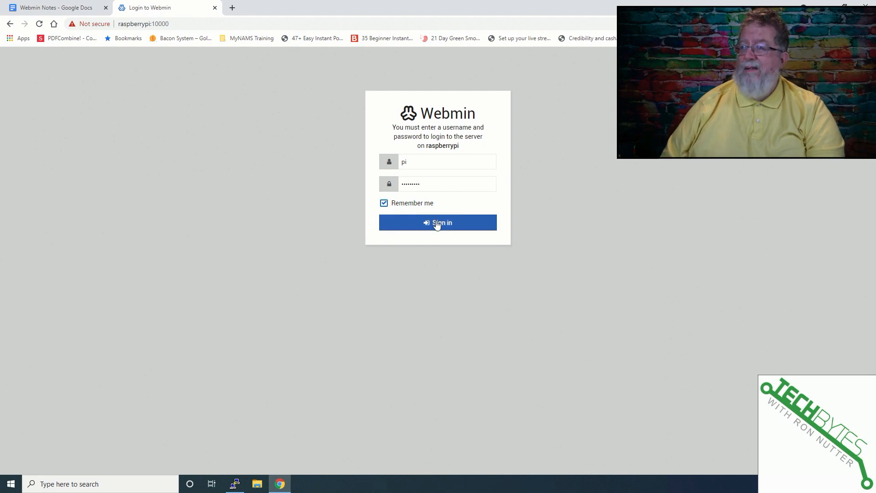
click(437, 223)
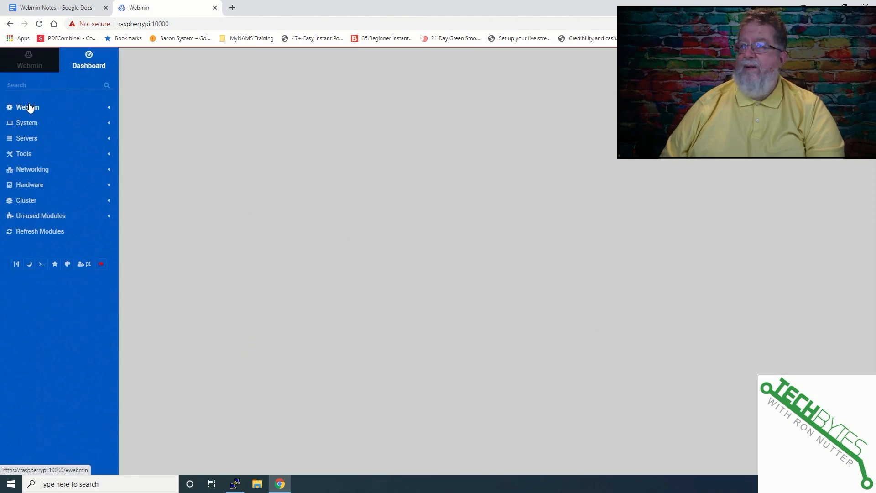
Look through the Webmin module categories and view the SD card's partitions in the Hardware category.
click(30, 108)
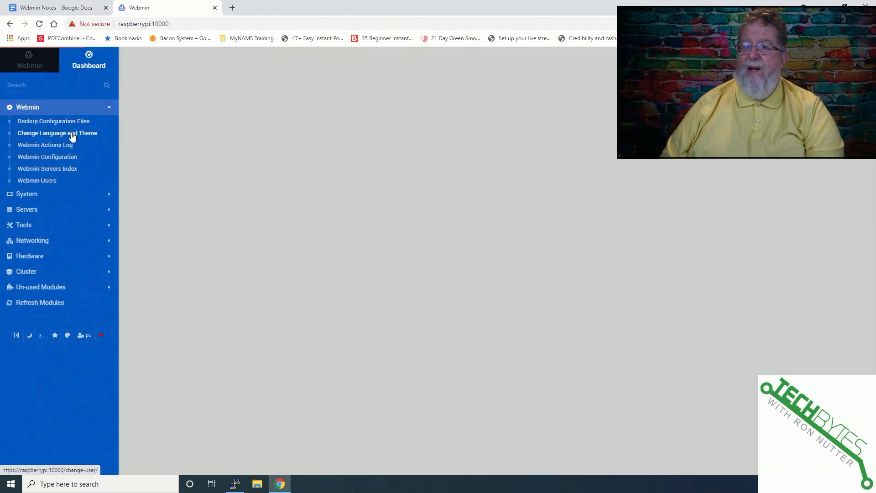
click(33, 194)
click(40, 351)
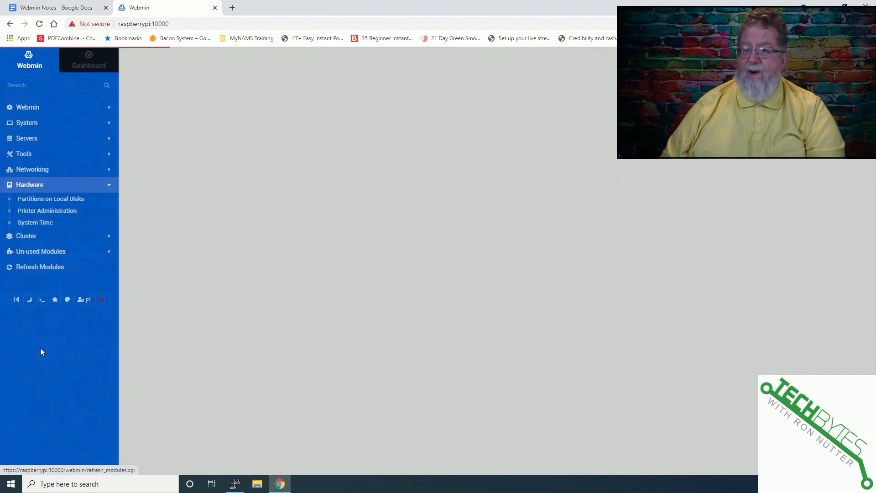
click(40, 201)
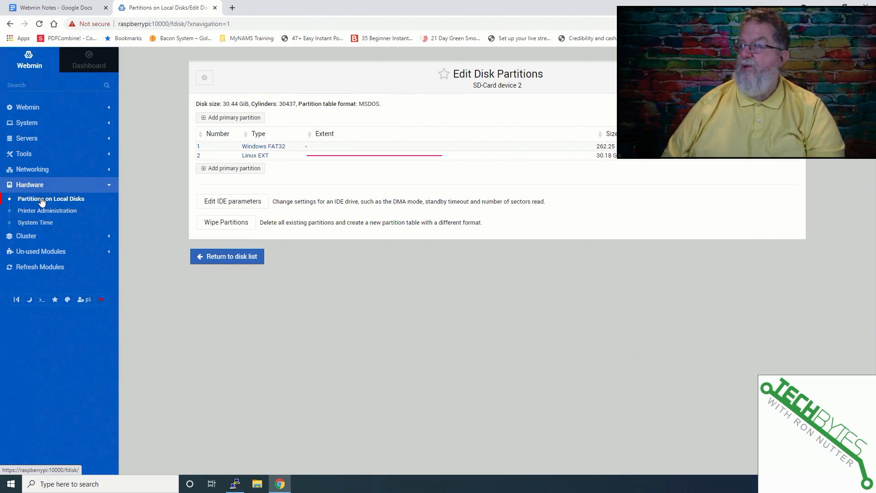
In the System Time module, set the time zone to America/Chicago (Central (most areas)) and save it.
click(47, 224)
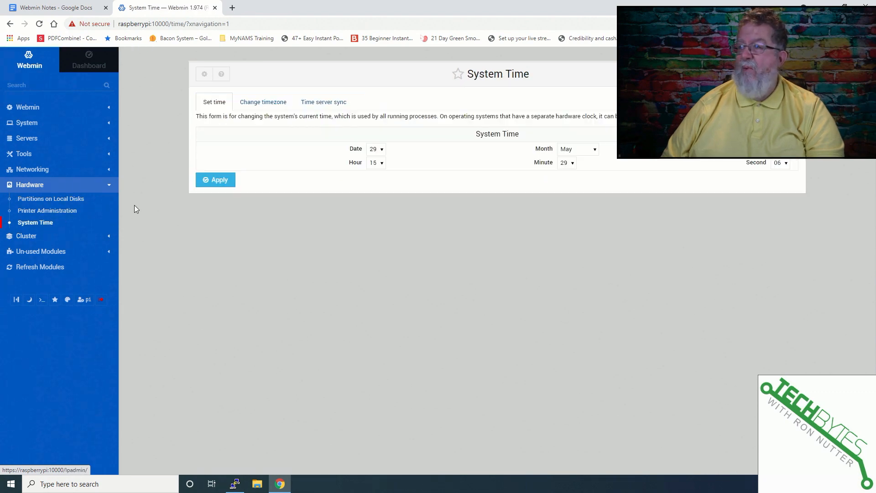
click(327, 104)
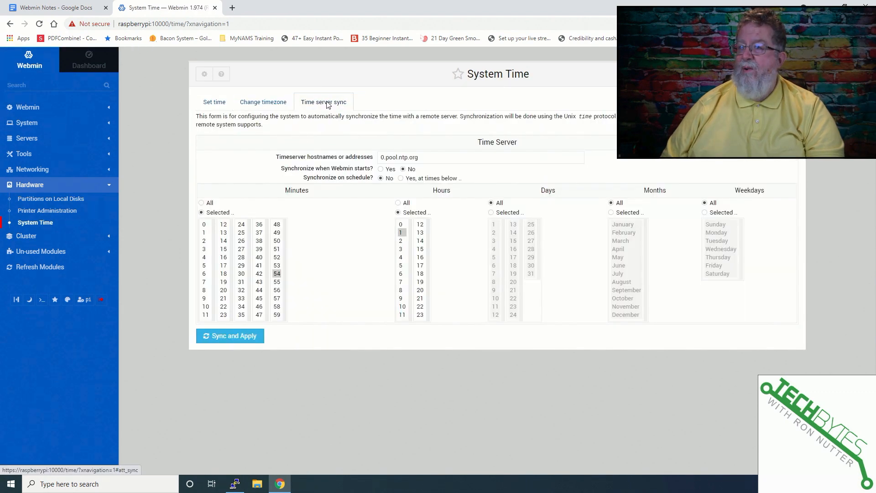
click(271, 107)
click(462, 149)
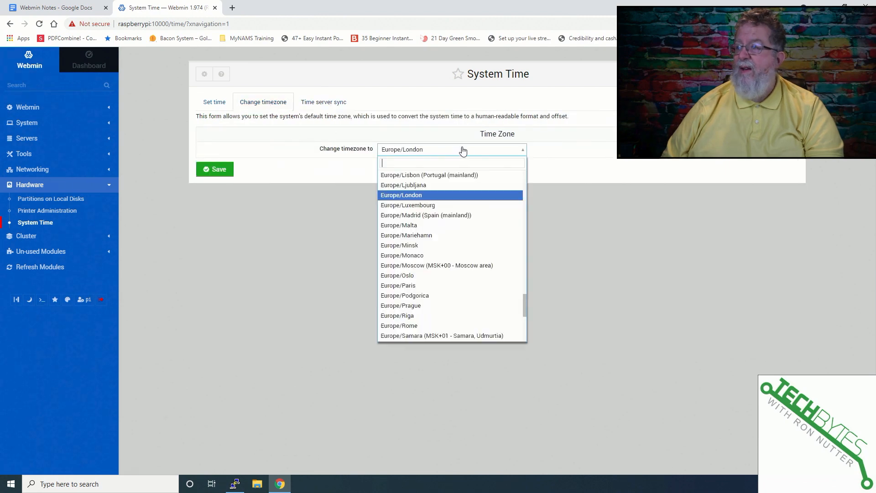
scroll(438, 258, up, 4)
scroll(437, 259, up, 8)
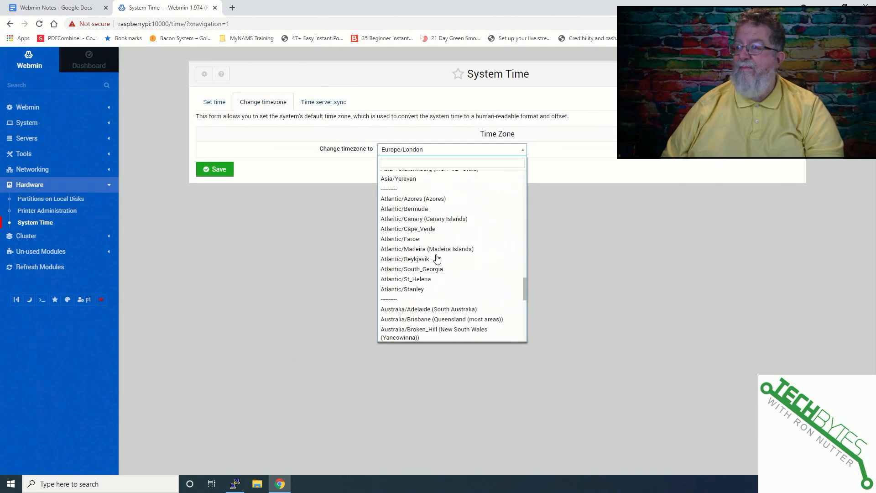
scroll(436, 258, up, 10)
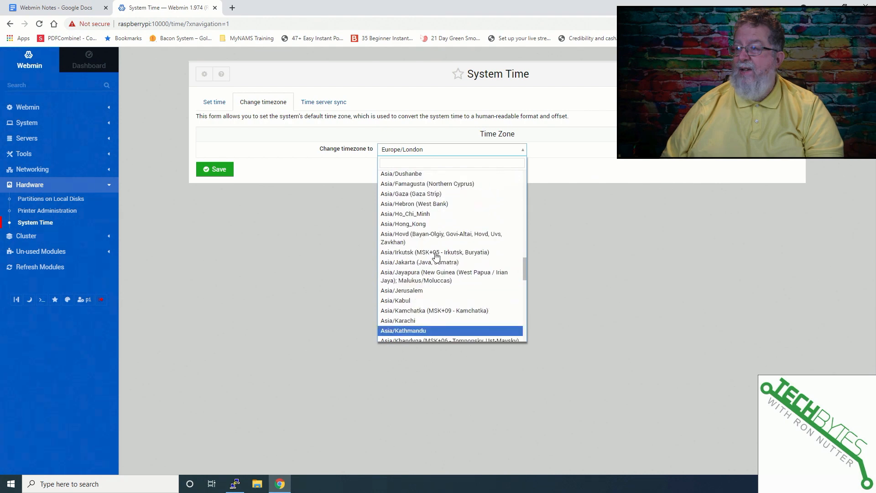
text(chic)
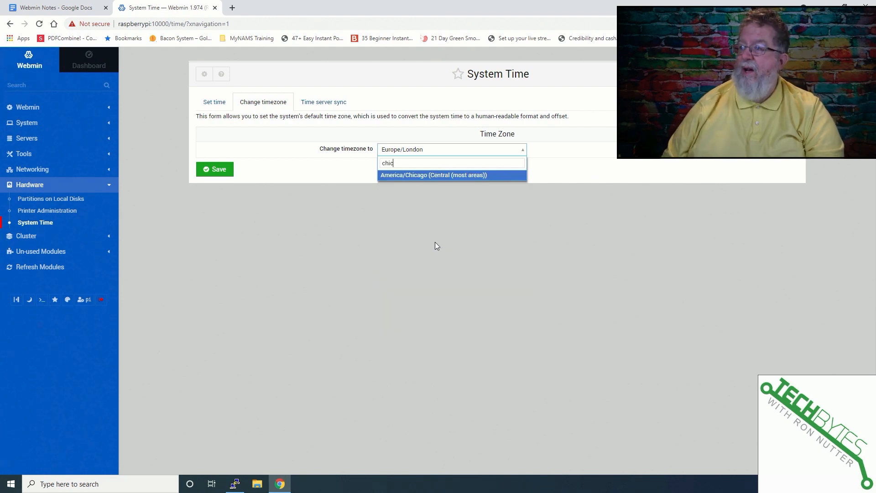
key(Return)
click(222, 171)
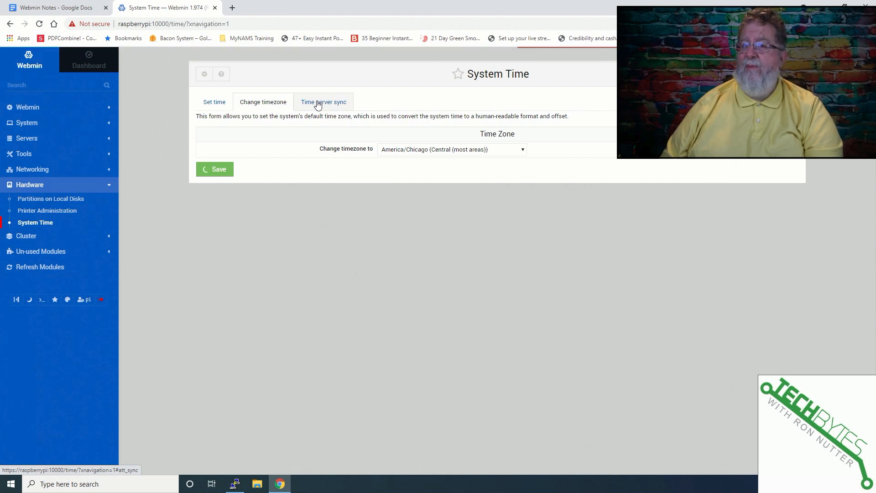
Look through the Servers and Tools modules, viewing Command Shell, File Manager and System and Server Status.
click(26, 139)
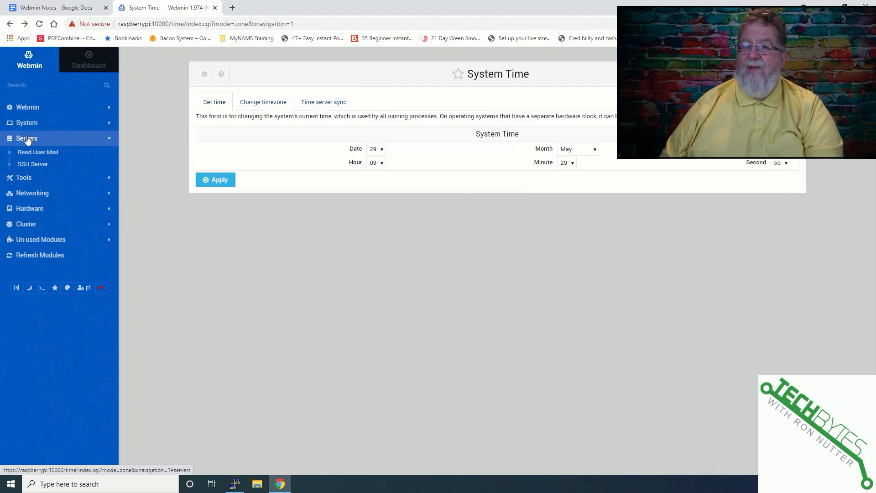
click(27, 178)
click(44, 169)
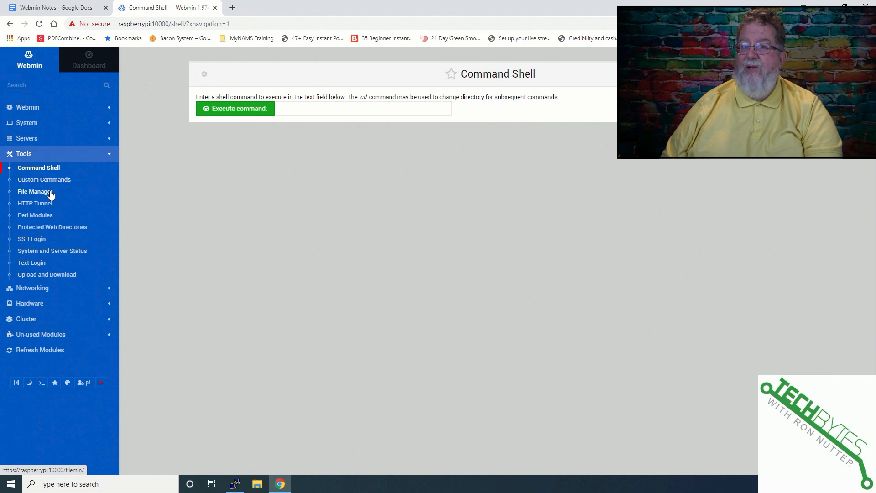
click(48, 192)
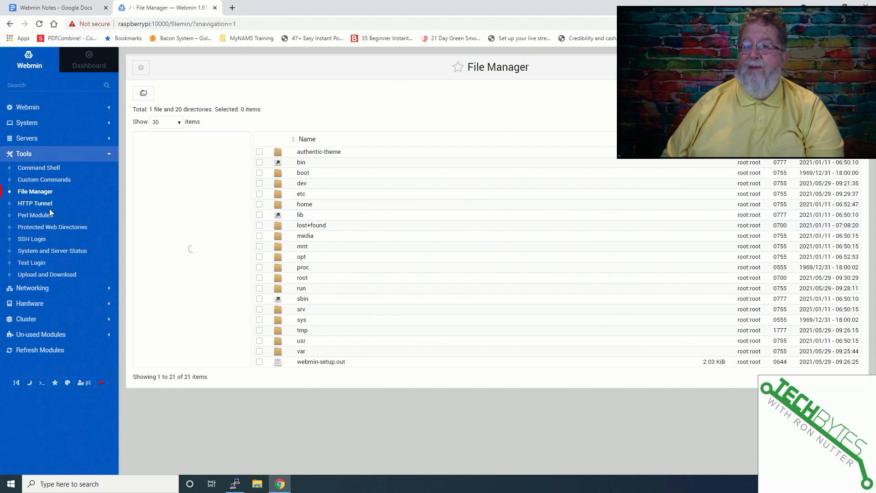
click(53, 255)
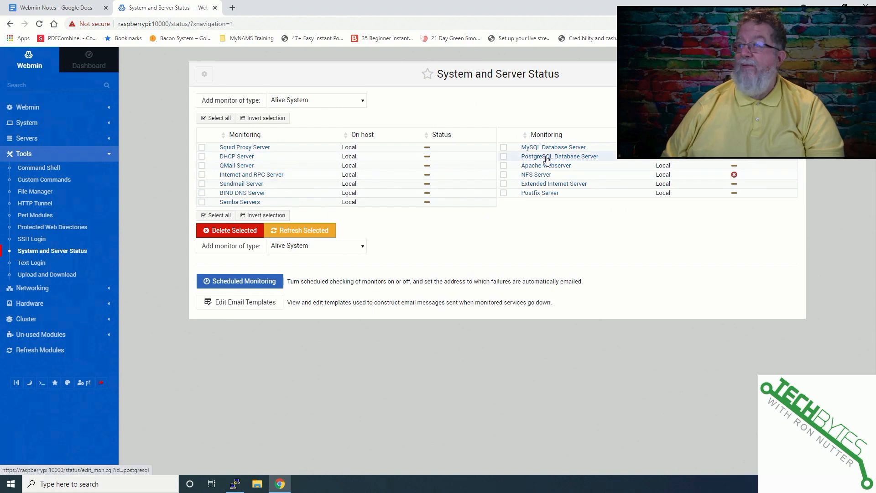
Refresh the list of available packages in the Software Package Updates module.
click(25, 123)
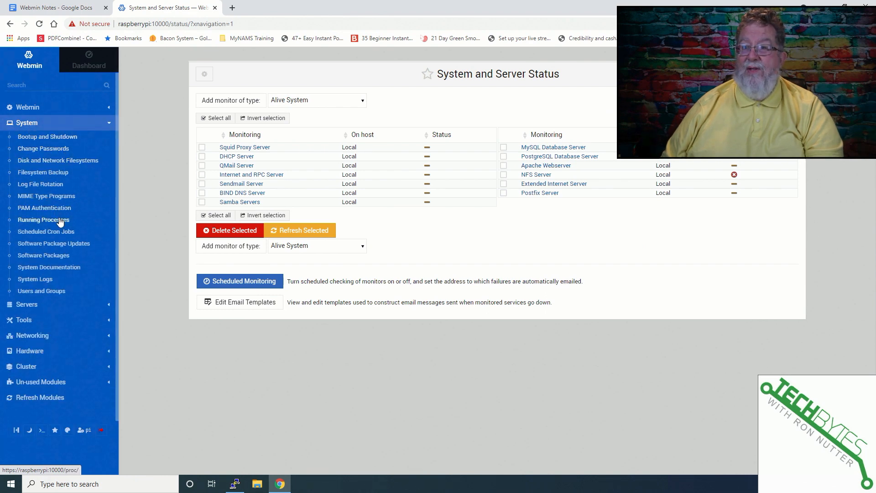
click(64, 245)
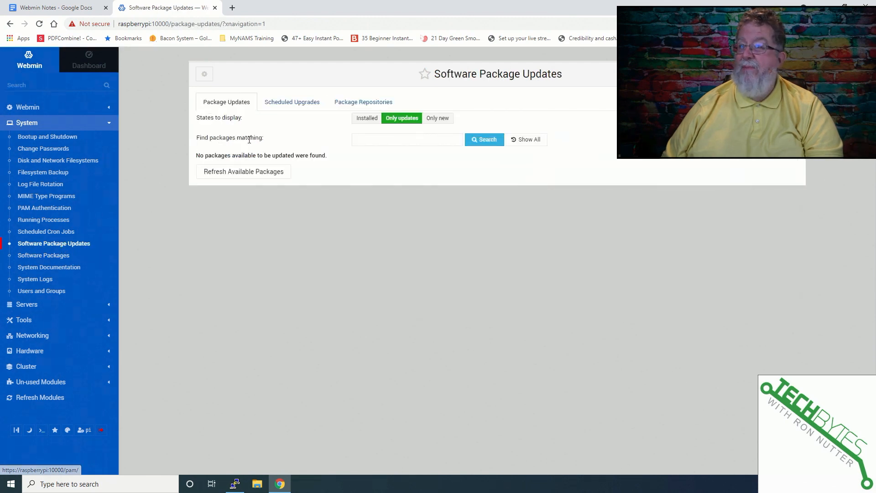
click(251, 172)
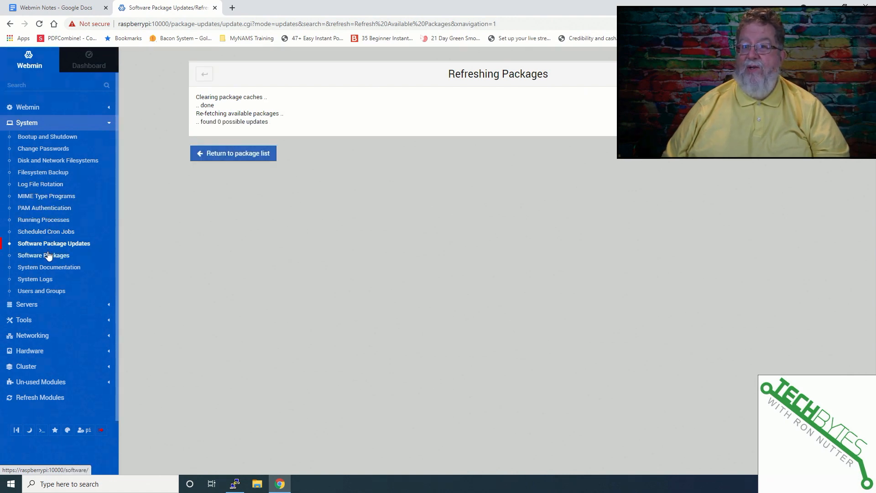
View the scheduled cron jobs, and try to set up Bandwidth Monitoring on the eth0 interface.
click(48, 230)
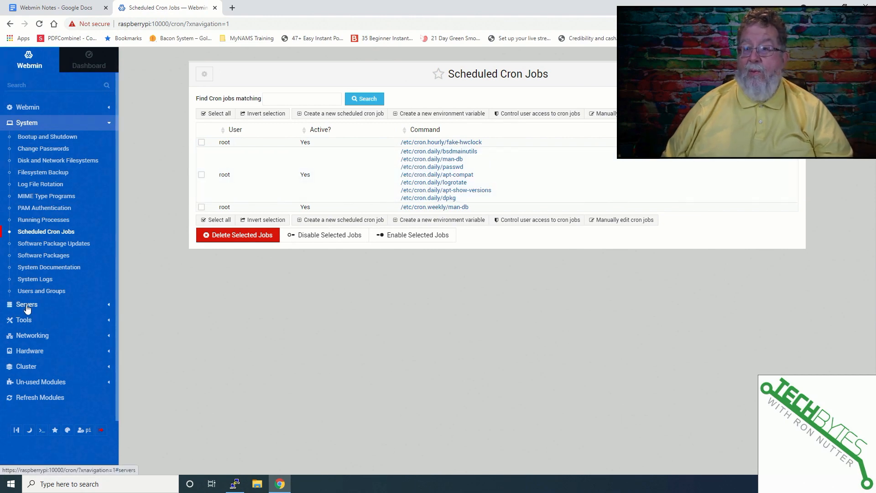
click(32, 336)
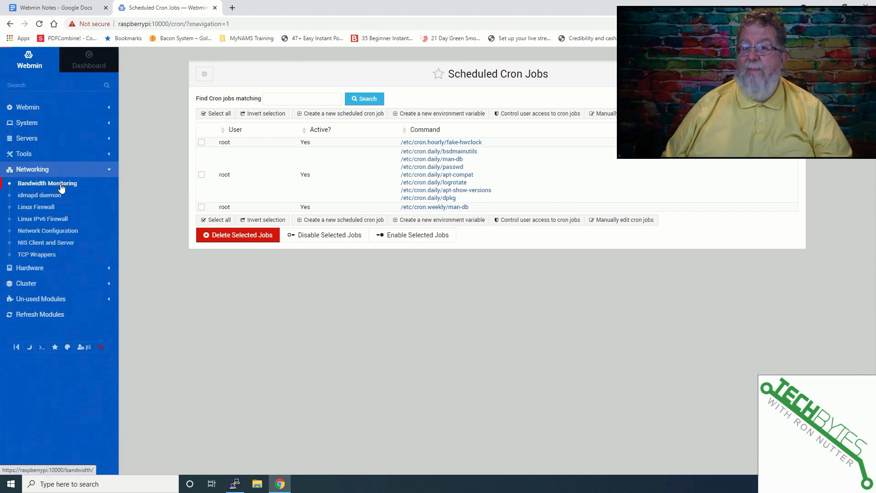
click(62, 187)
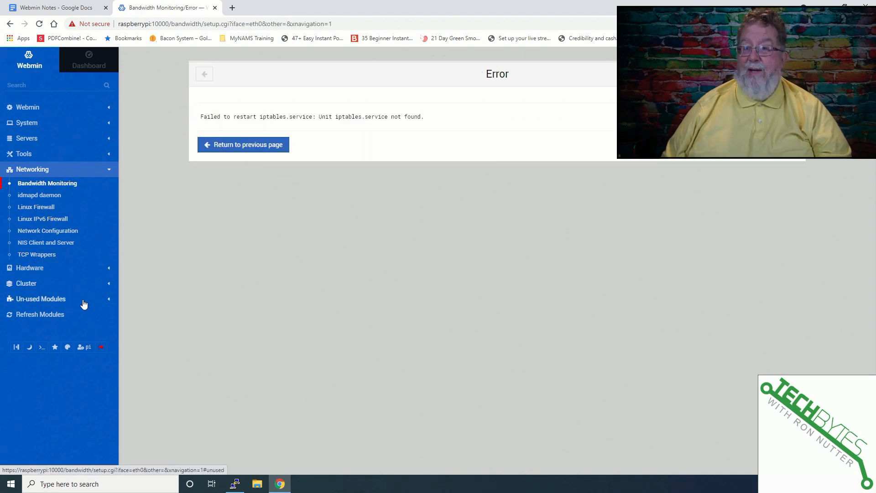
Review the modules under Hardware, System, Servers and Tools, and view the System and Server Status monitors.
click(46, 268)
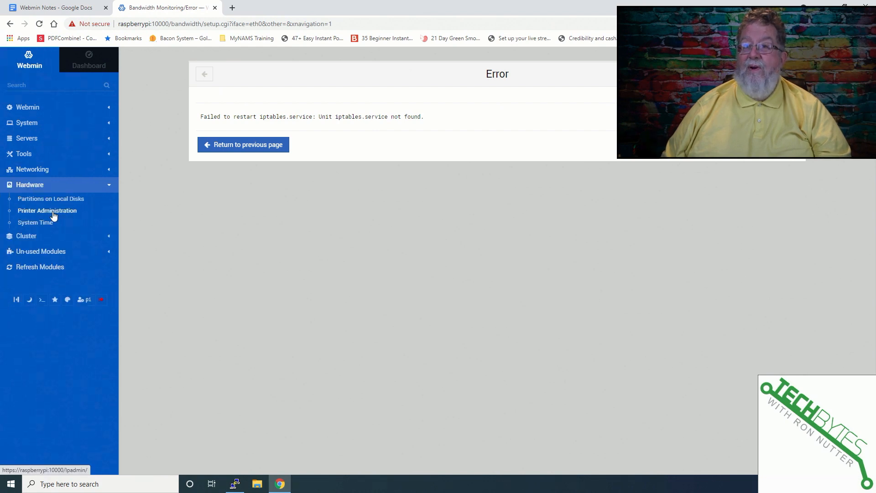
click(23, 124)
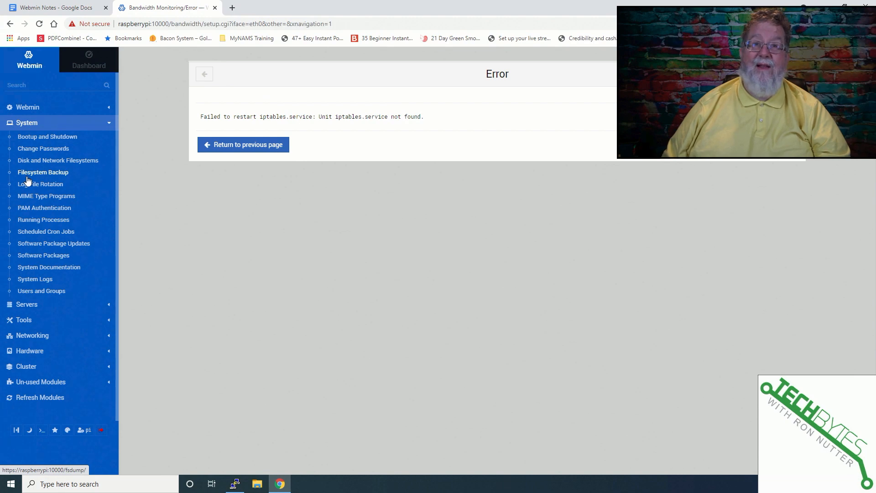
click(26, 305)
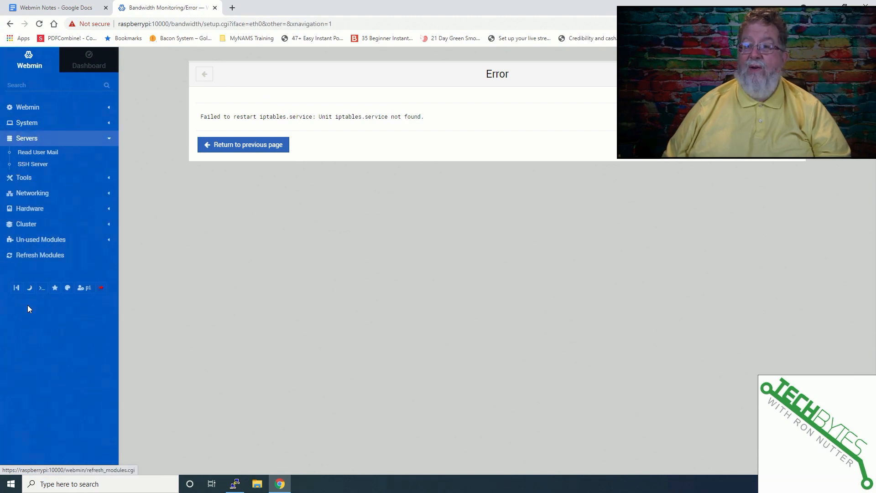
click(37, 178)
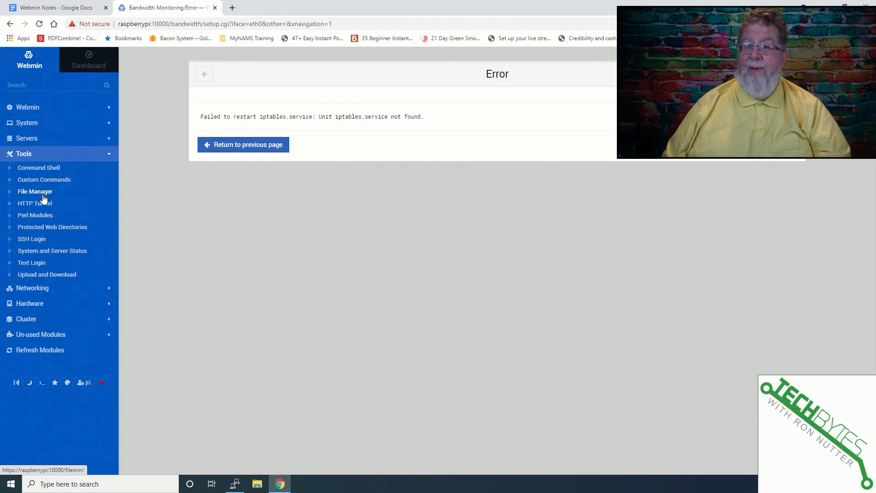
click(56, 256)
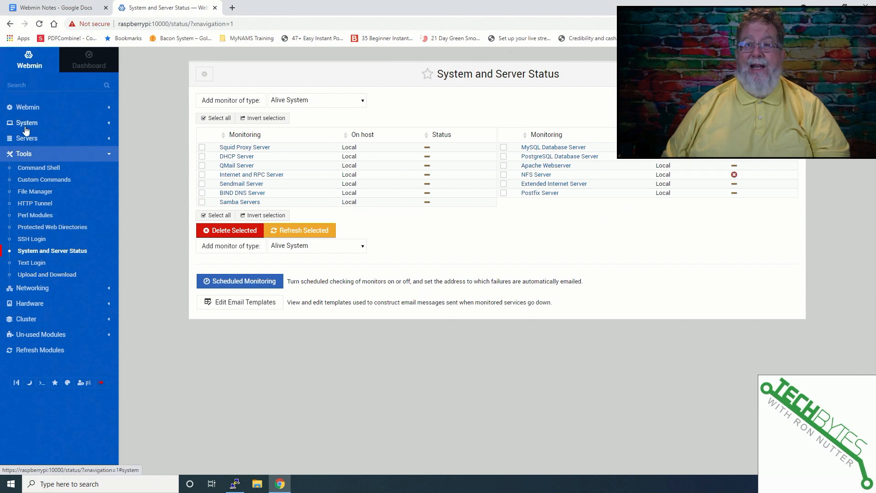
Review the modules in the Webmin category, and open Disk and Network Filesystems in the System category.
click(35, 114)
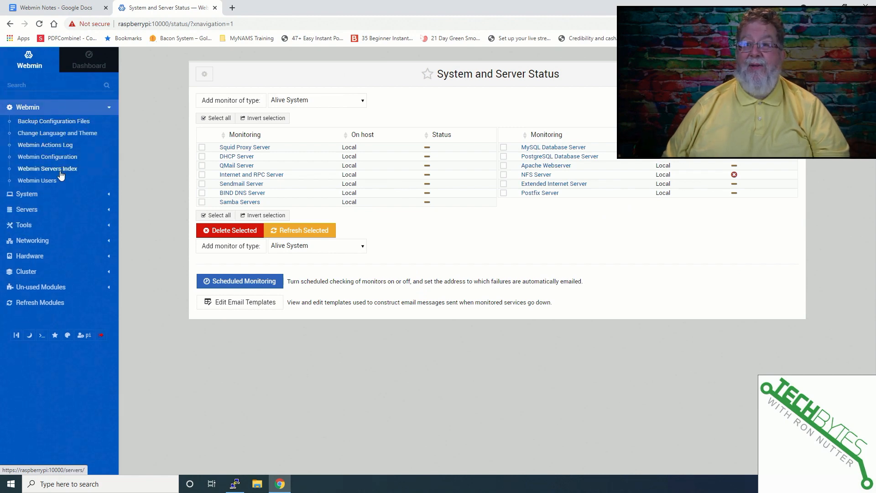
click(30, 196)
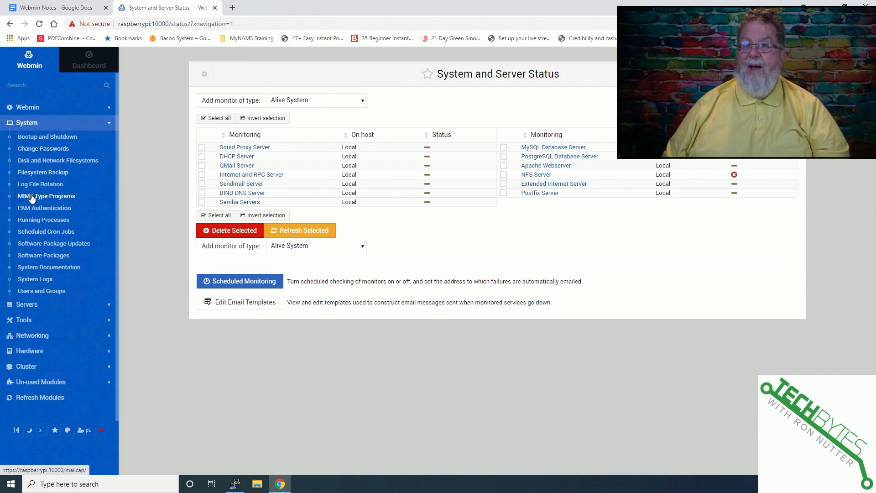
click(58, 163)
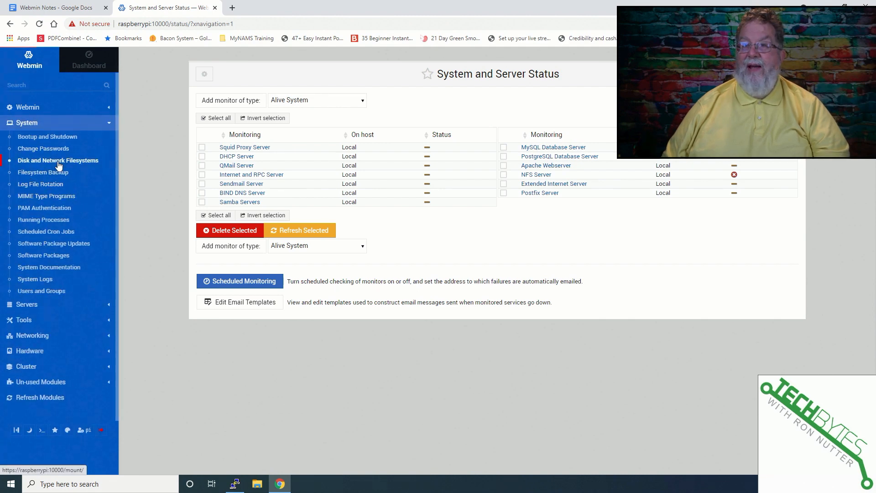